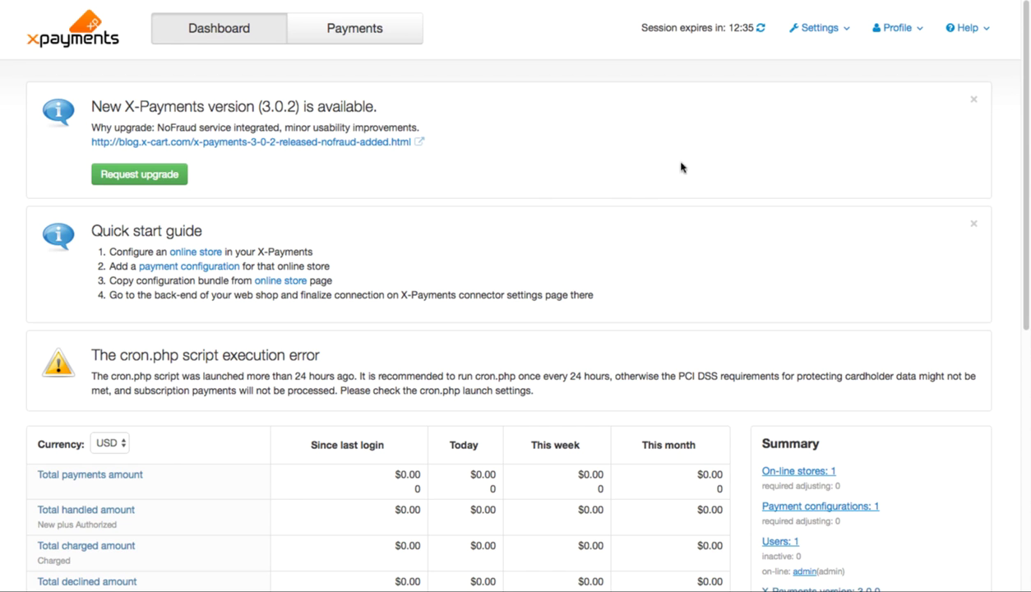
Add a new Authorize.Net payment configuration under Settings > Payment configurations
click(847, 33)
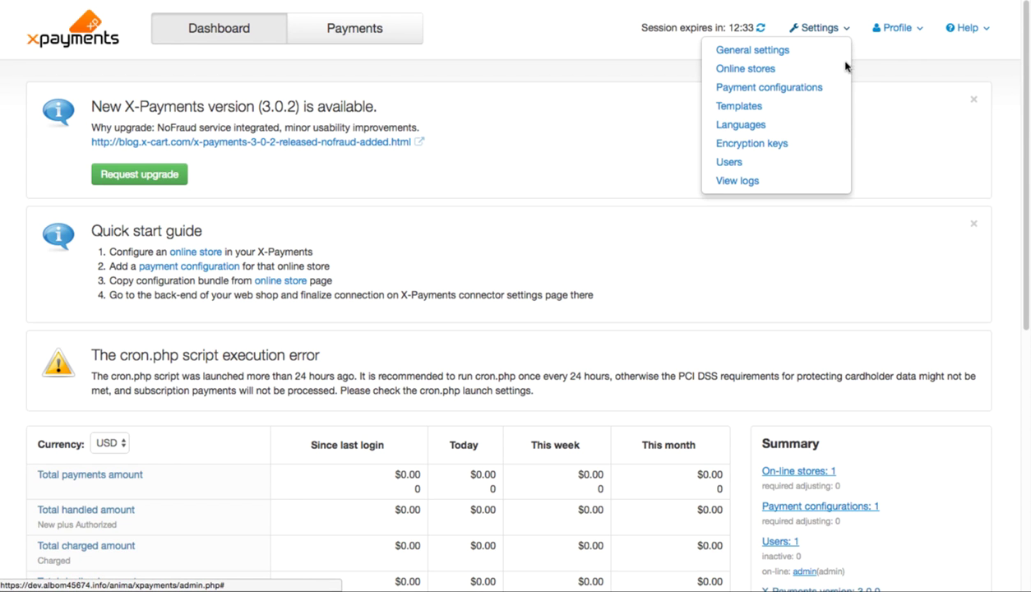
click(831, 88)
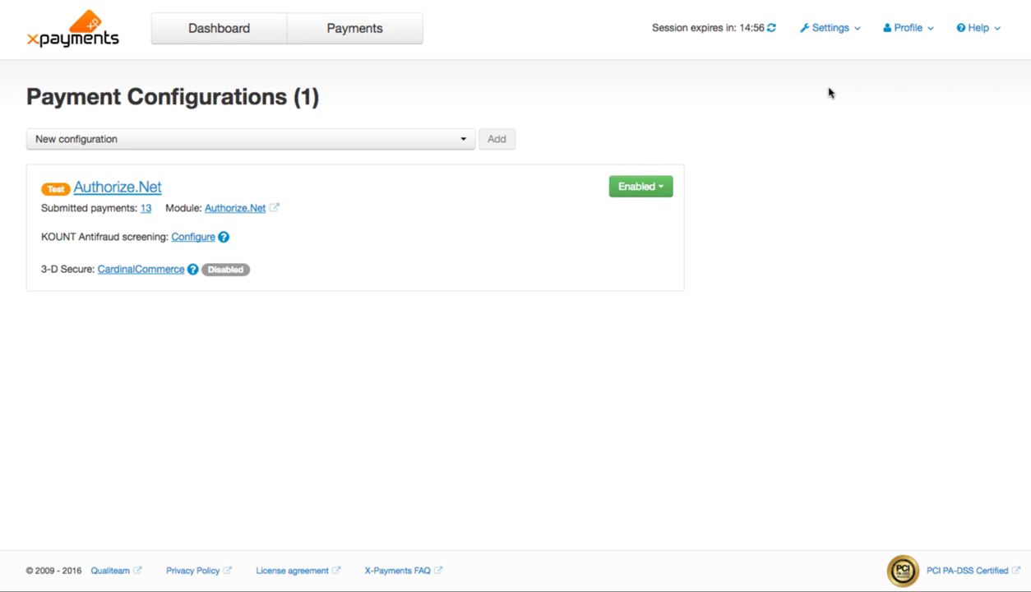
click(462, 141)
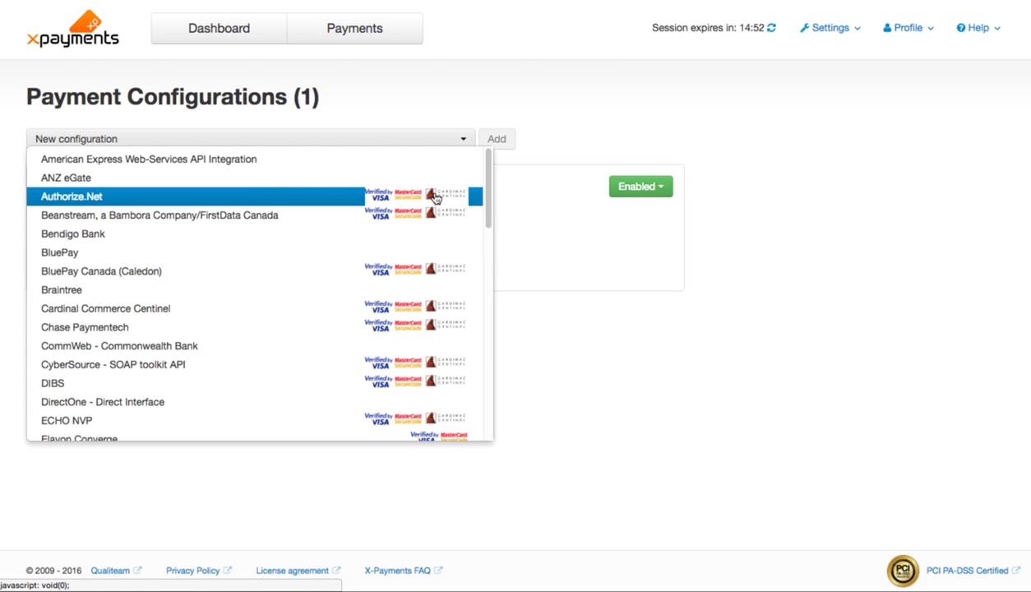
click(415, 201)
click(493, 142)
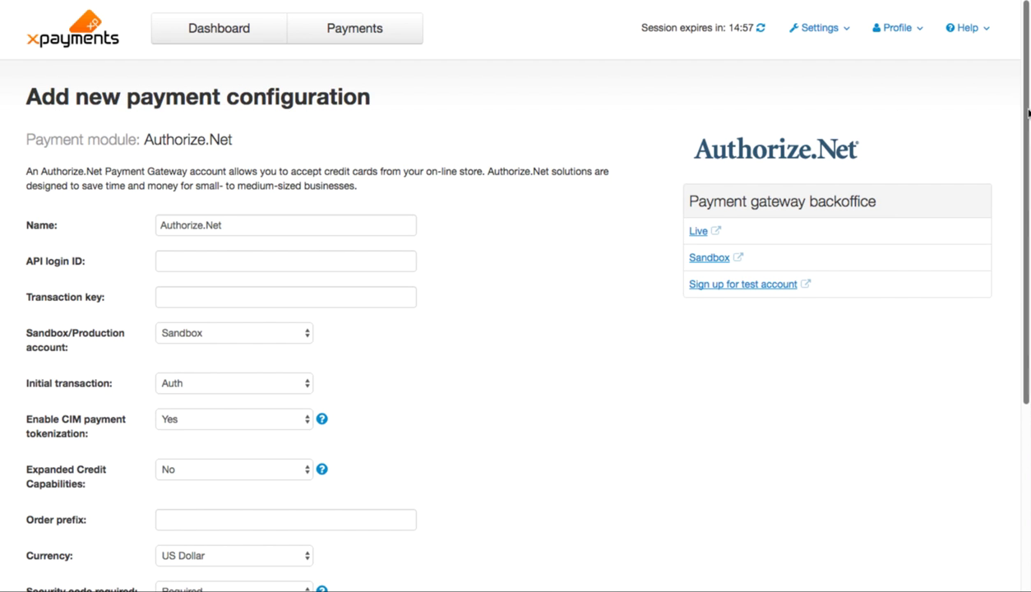
Switch the Authorize.Net configuration's status from Disabled to Enabled
scroll(1028, 112, down, 5)
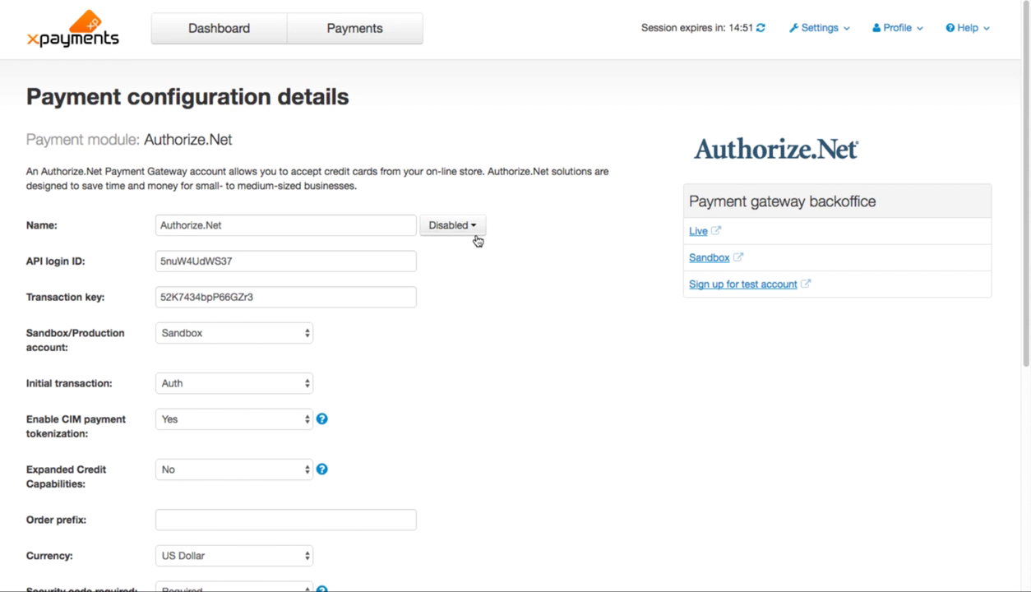
click(474, 226)
click(475, 253)
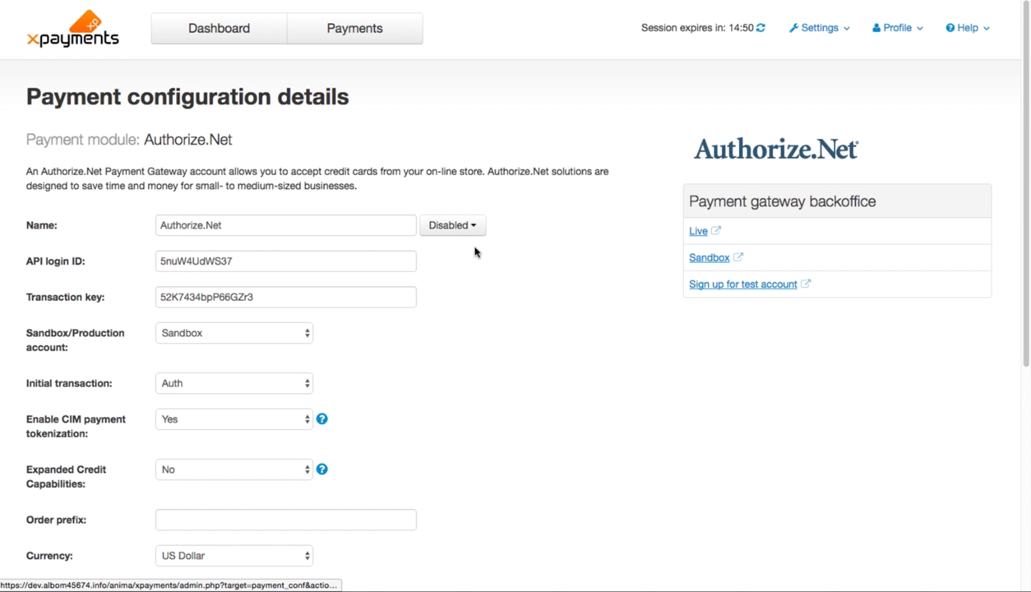
Add a new online store named 'X-Cart 5' with title 'My store' and order prefix xc5
click(827, 30)
click(817, 68)
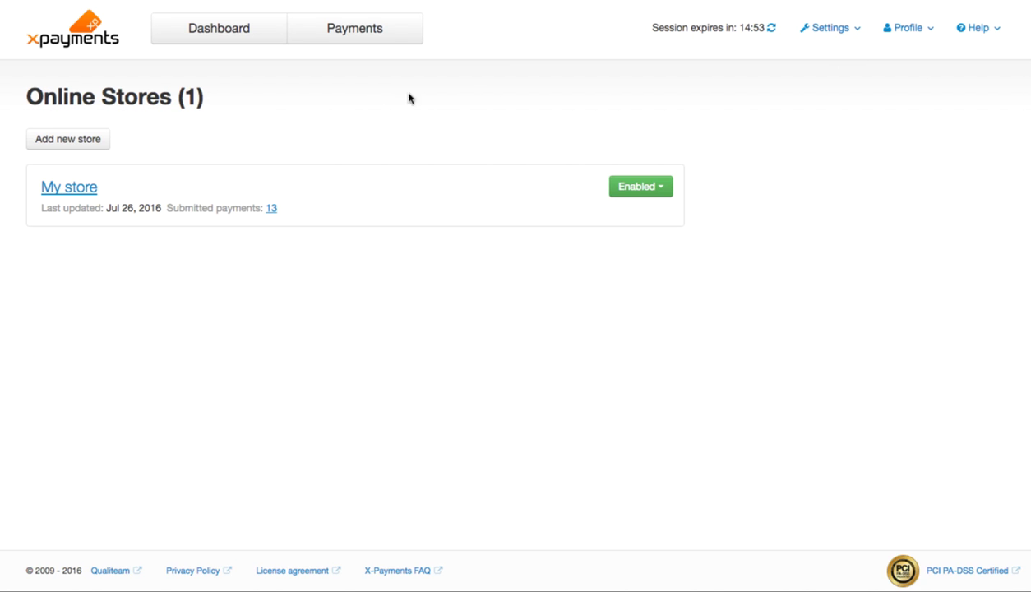
click(93, 138)
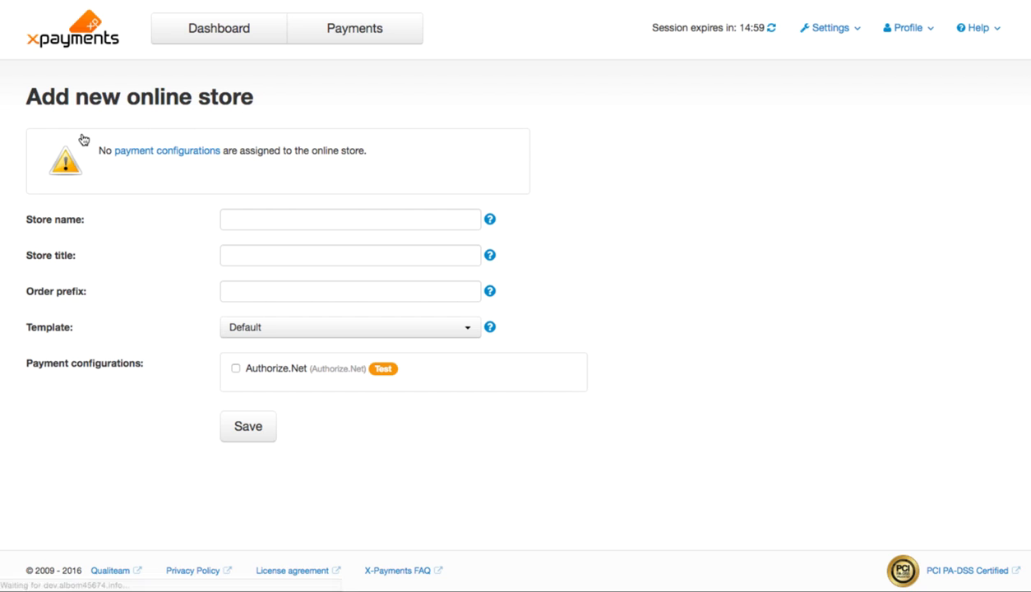
click(475, 219)
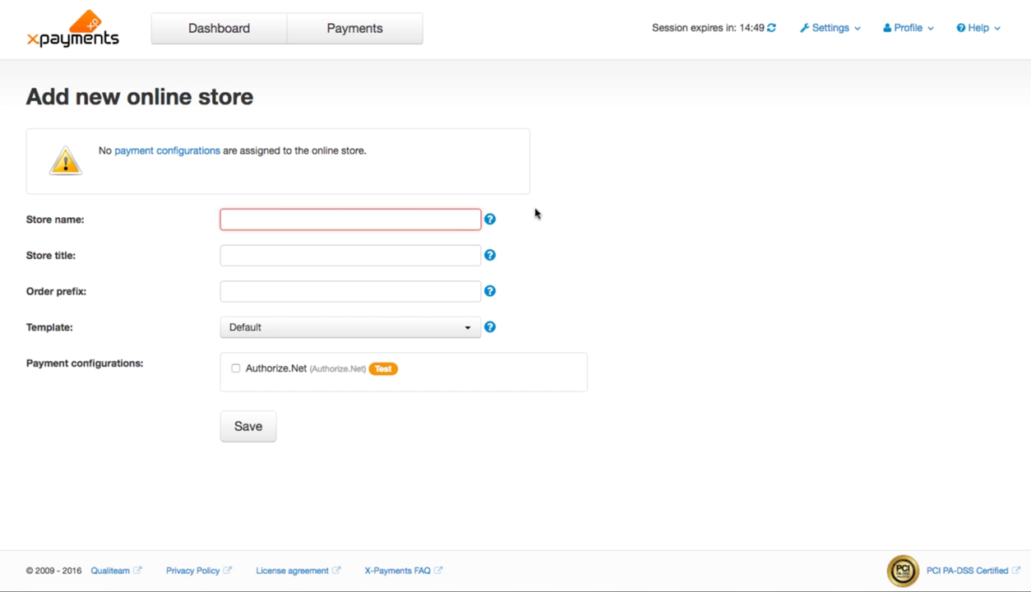
text(X-Cart )
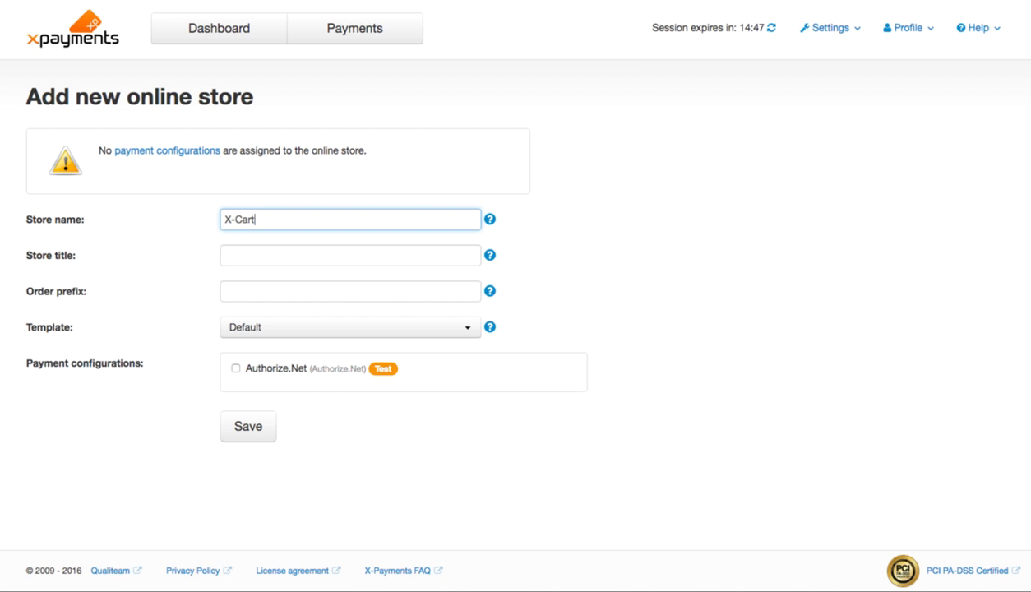
text(5)
click(453, 252)
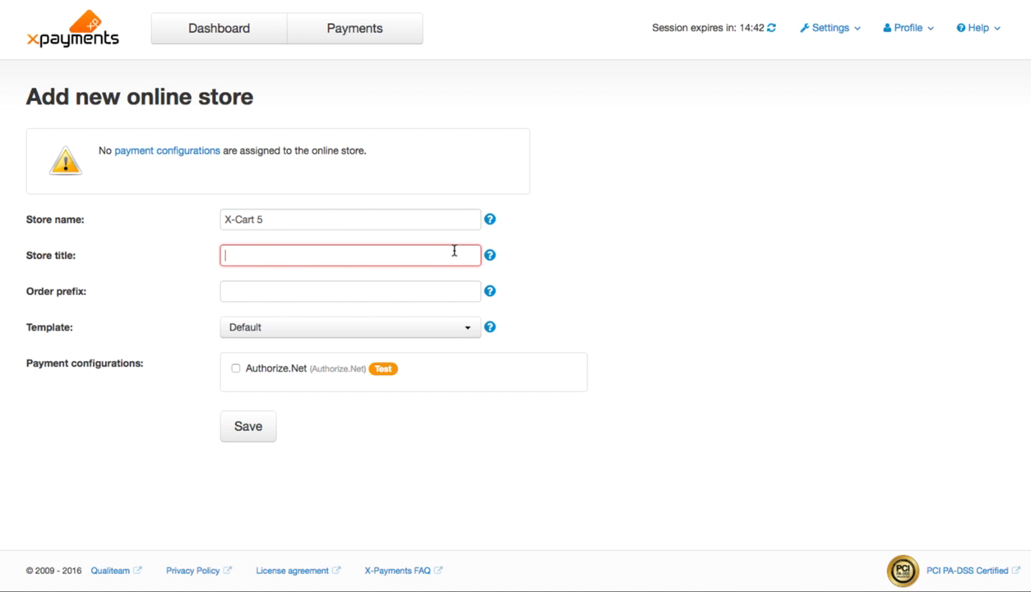
text(My store)
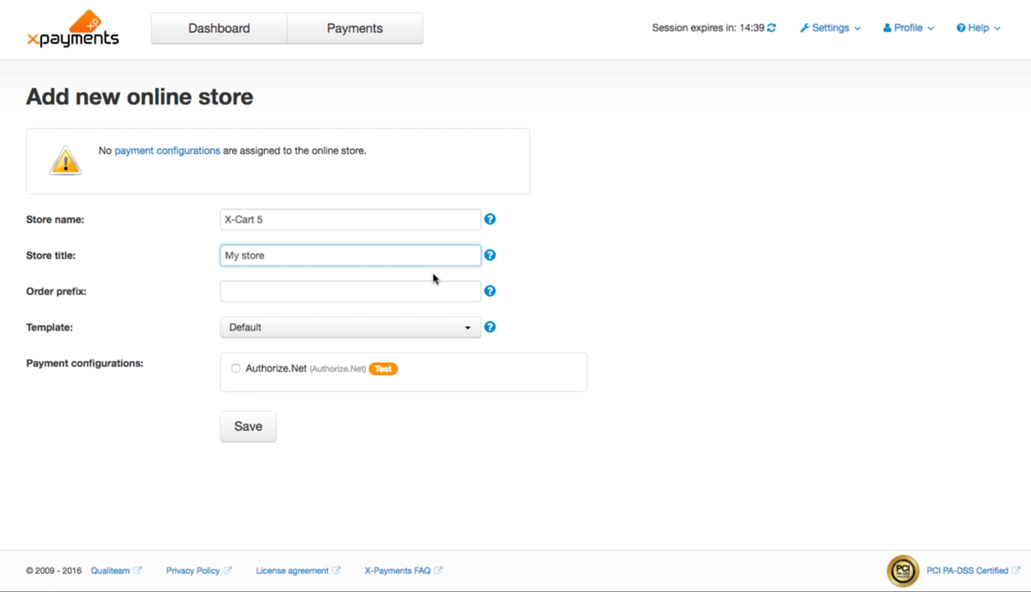
click(418, 290)
text(xc5)
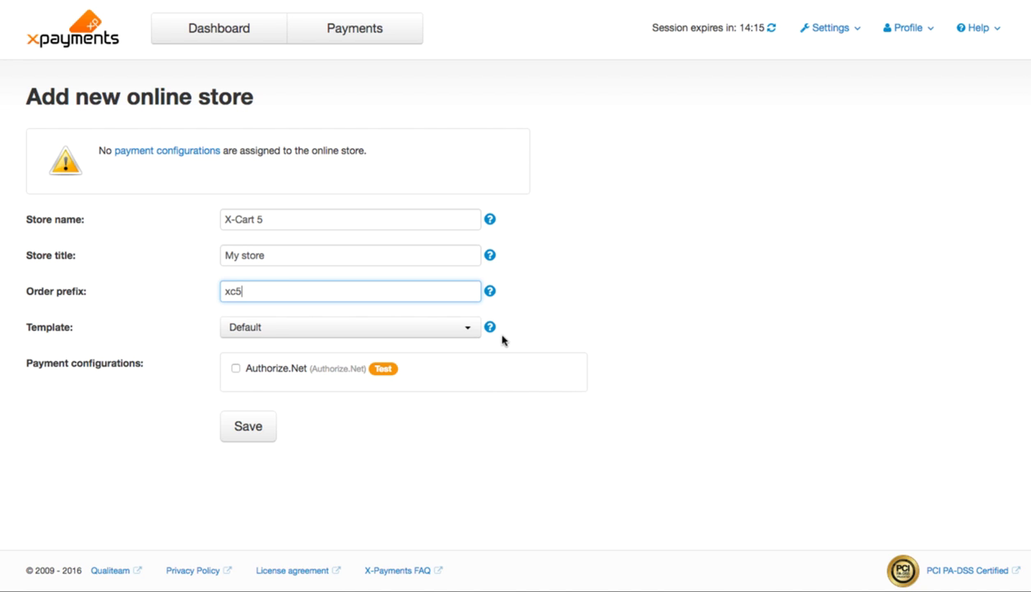
Give the store the Blue template and Authorize.Net, save it, and copy its configuration bundle
click(465, 329)
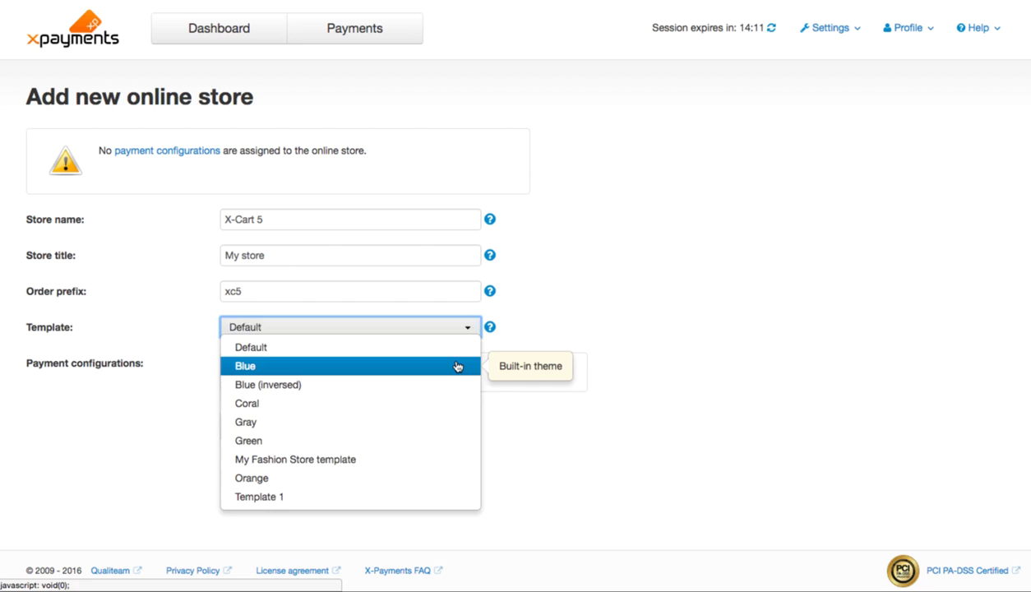
click(458, 367)
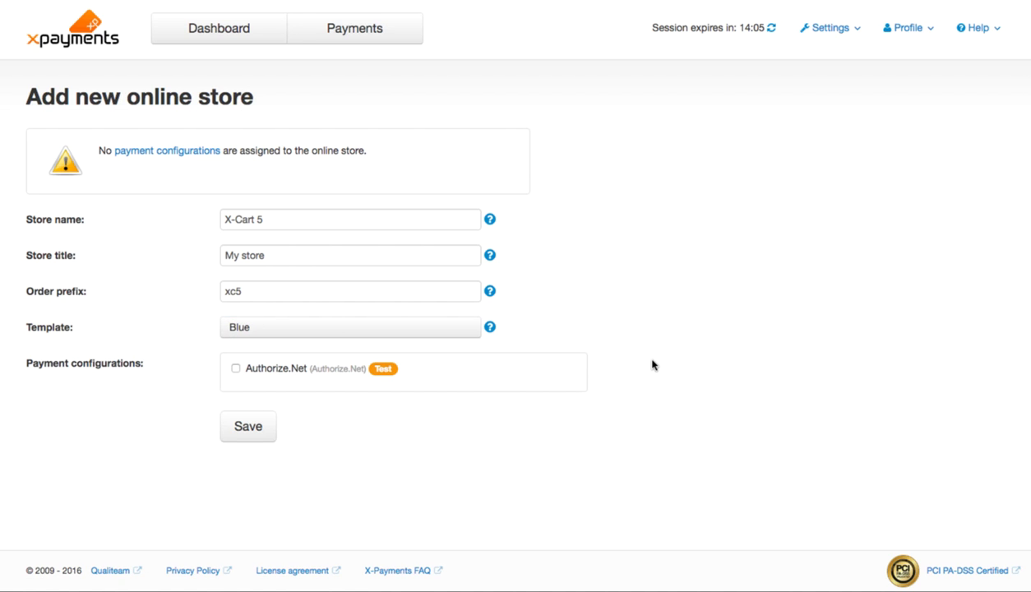
click(236, 369)
click(258, 433)
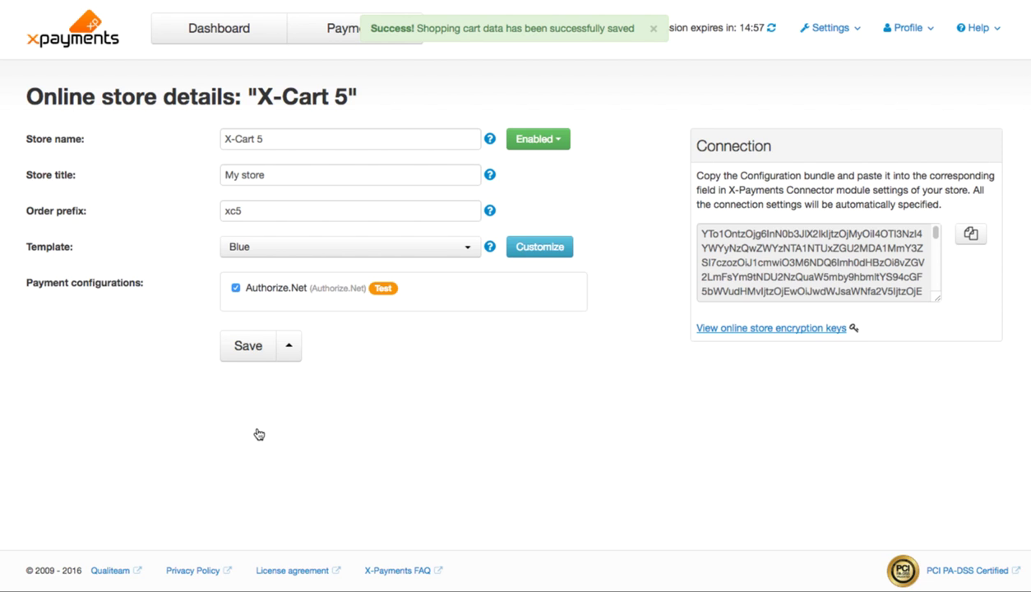
click(972, 236)
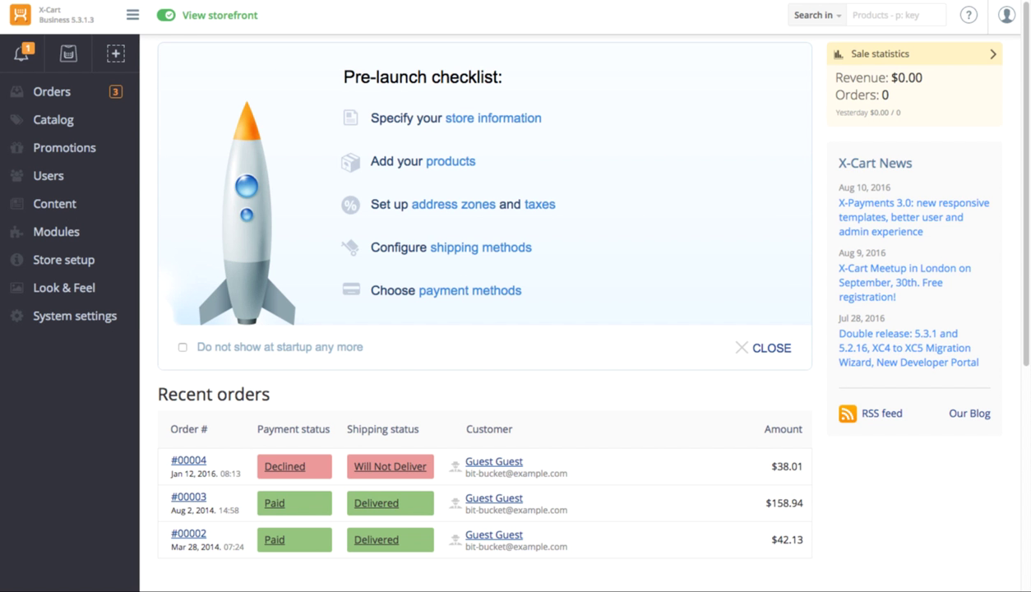
Search the installed modules for 'x-payments' and open the X-Payments connector settings
click(57, 234)
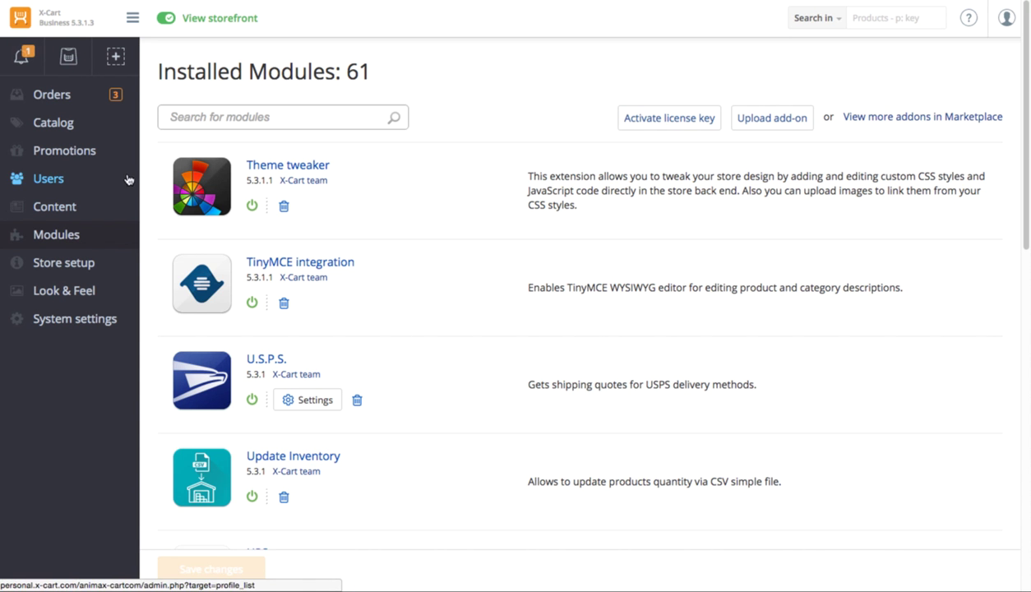
click(196, 115)
text(x-payments)
key(Return)
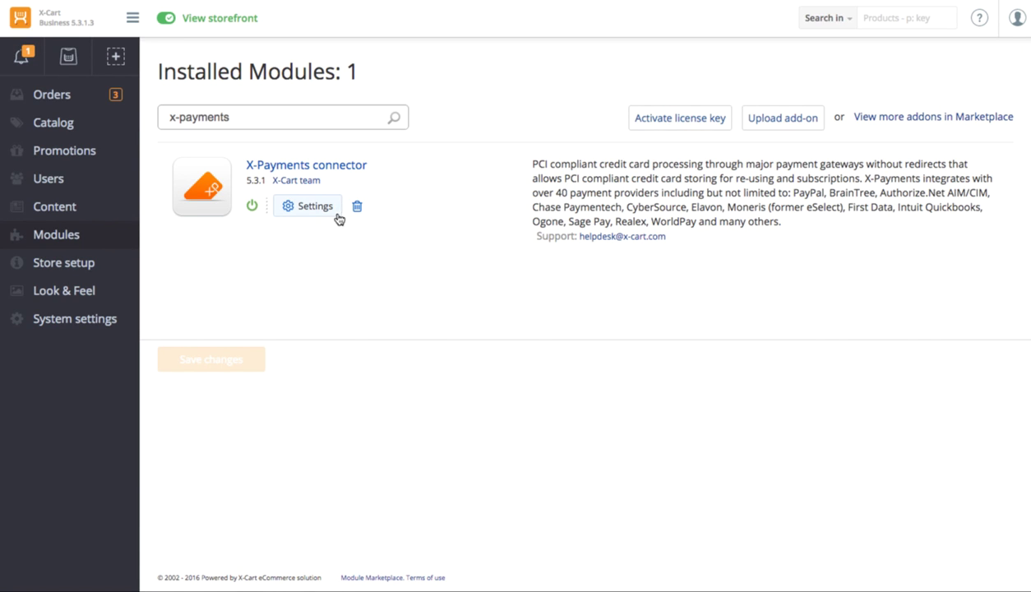
click(315, 206)
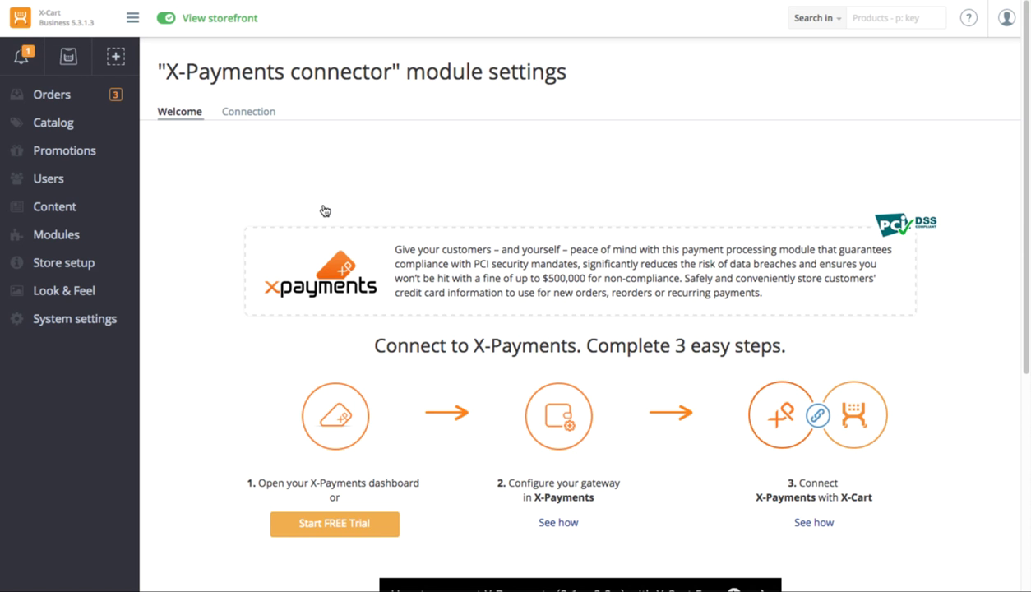
Paste the copied configuration bundle on the Connection tab and deploy it
click(263, 115)
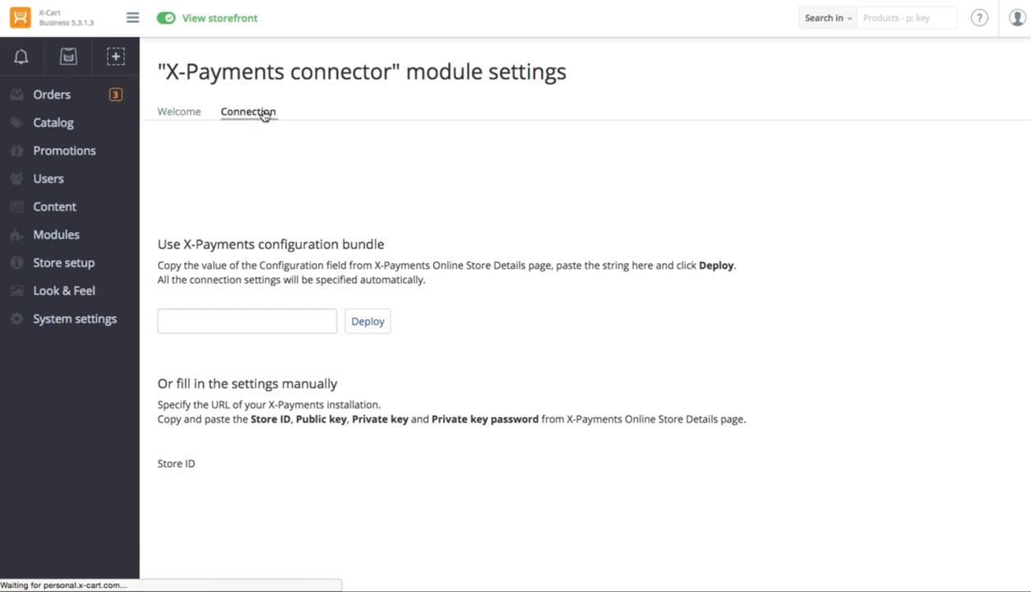
click(244, 324)
key(ctrl+v)
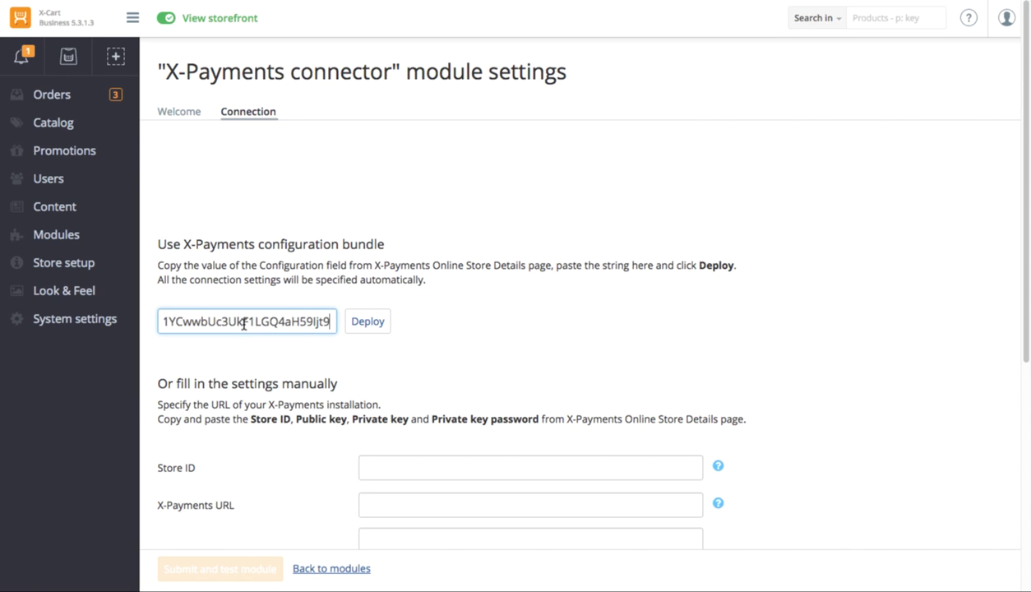
click(360, 324)
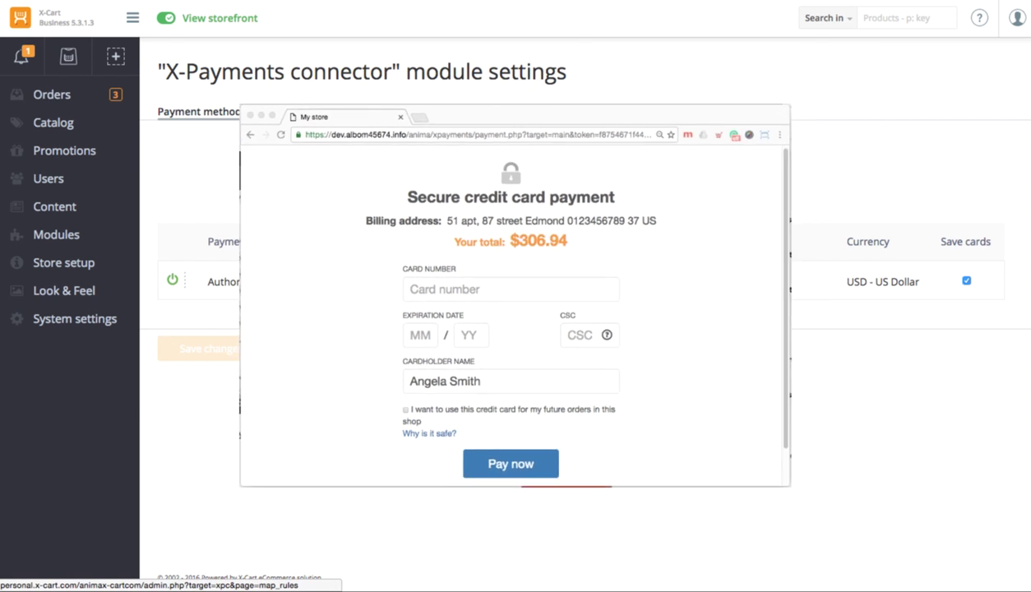
Keep Authorize.Net as the payment method in the Save credit card setup options
click(557, 115)
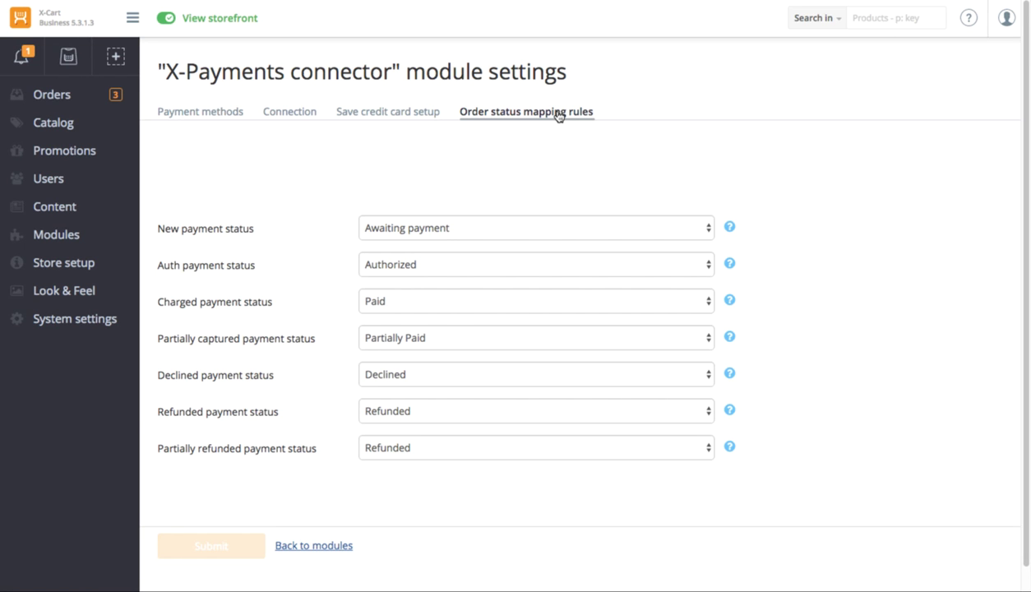
click(421, 112)
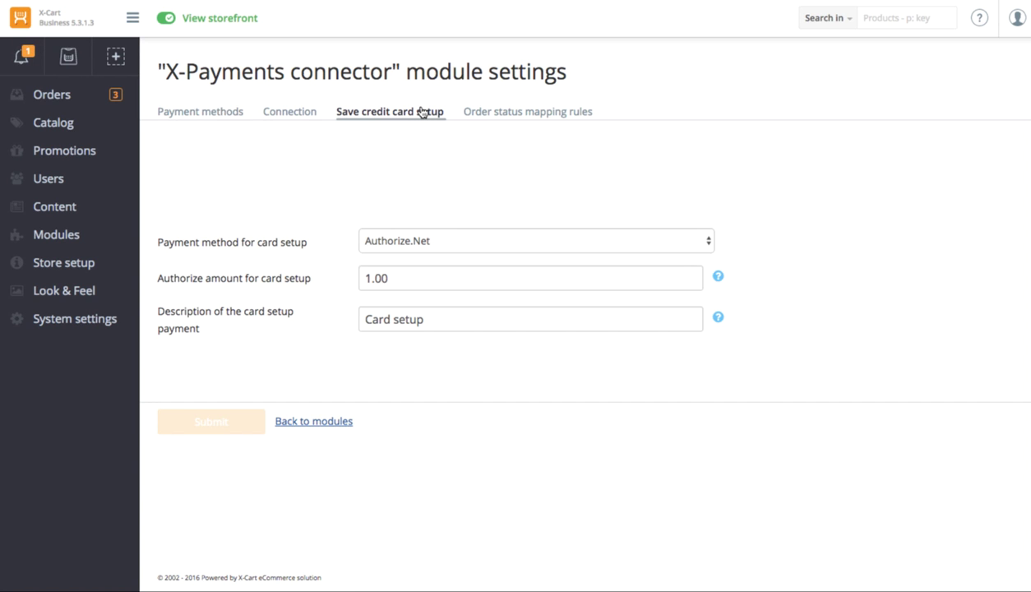
click(707, 242)
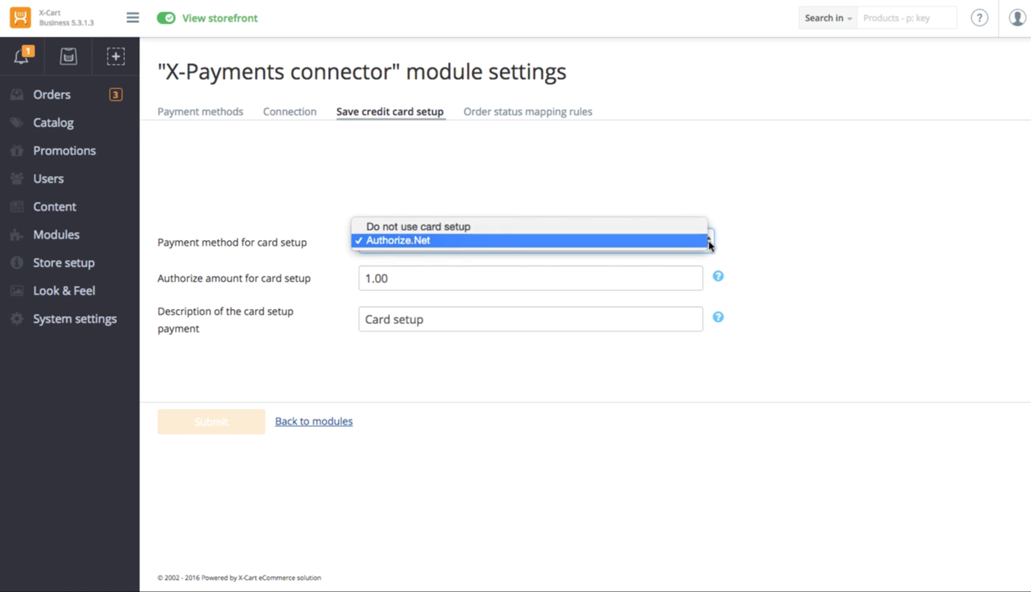
click(709, 242)
mouse_move(718, 276)
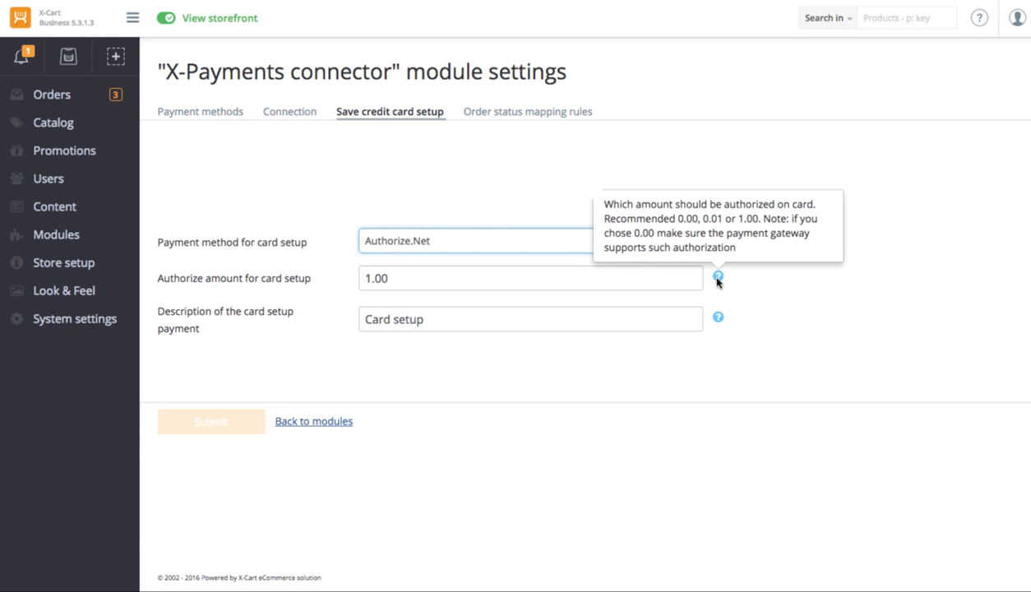
Change the card setup authorize amount from 1.00 to 0.01 and submit
click(668, 279)
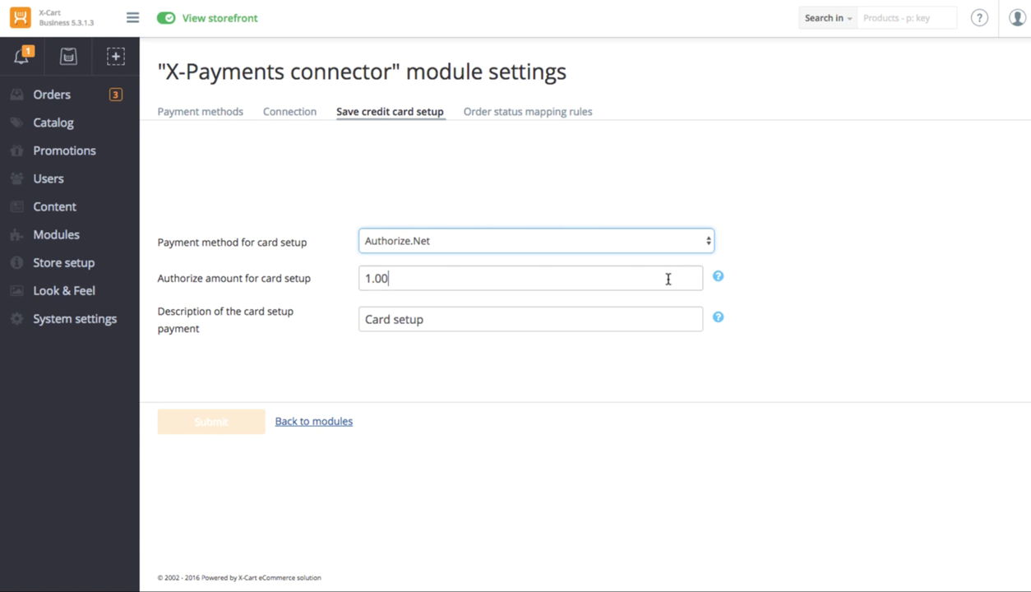
key(BackSpace)
key(BackSpace)
key(BackSpace)
text(0.01)
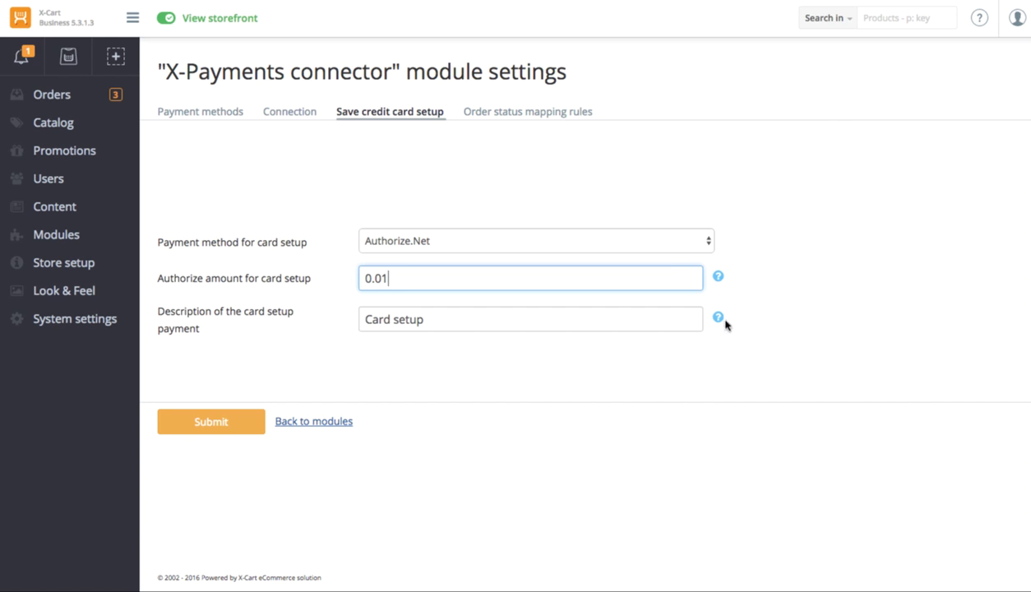
mouse_move(718, 318)
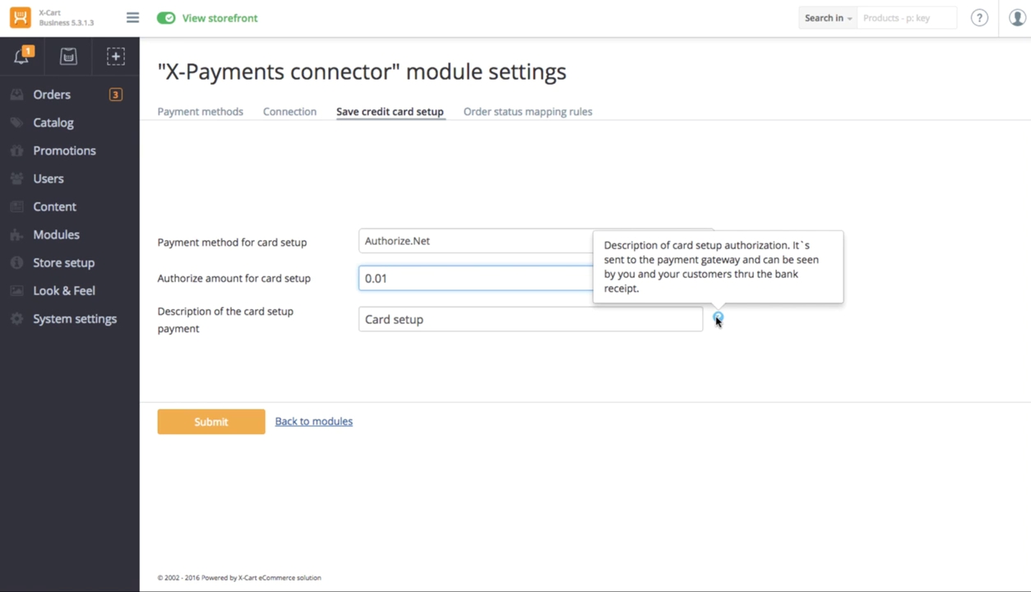
click(197, 429)
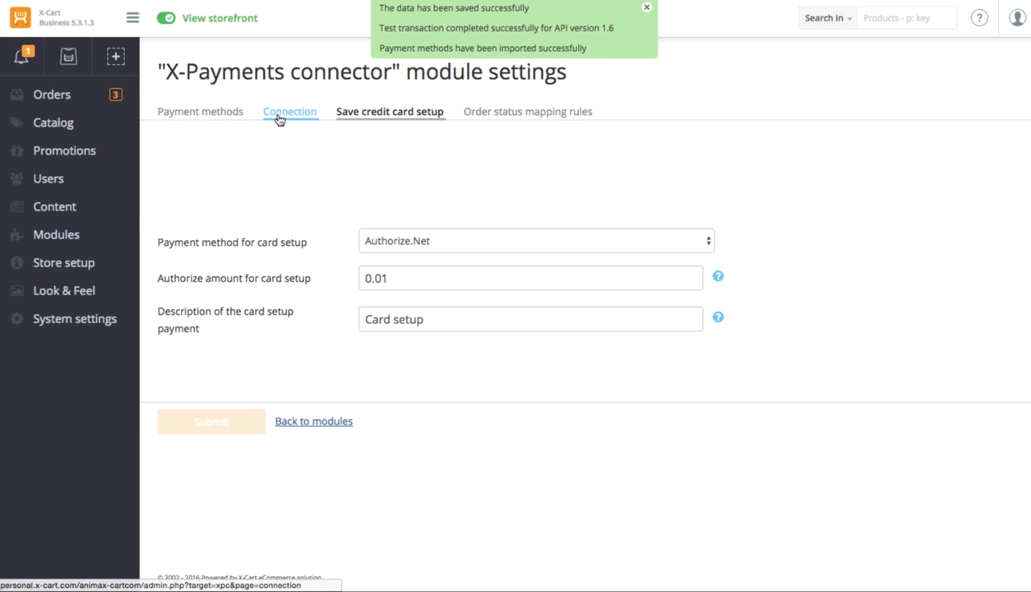
Review the connector's Connection tab to confirm the X-Payments connection reports OK
click(279, 119)
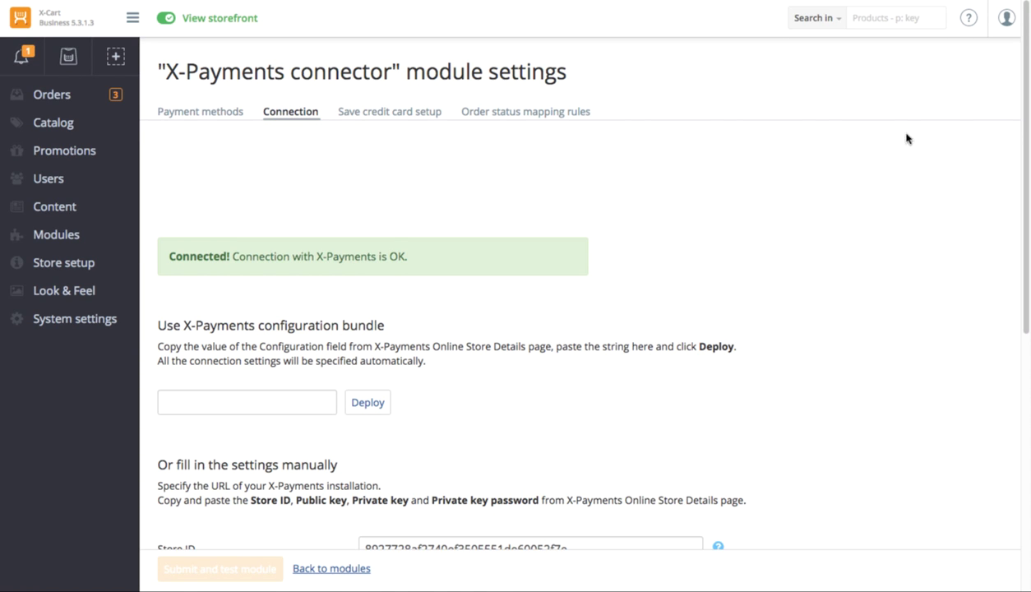
scroll(1026, 126, down, 5)
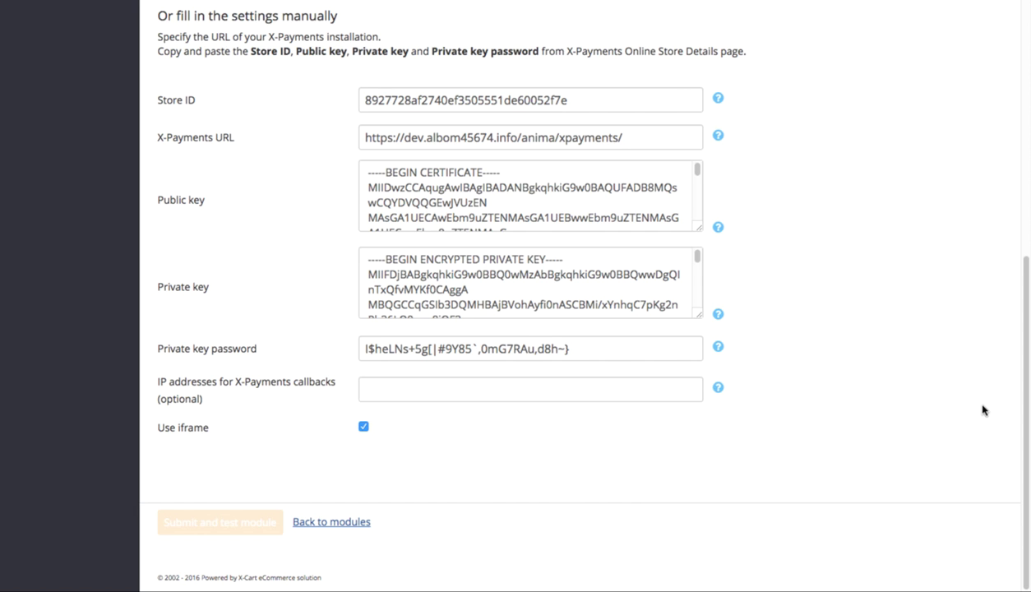
scroll(983, 410, up, 5)
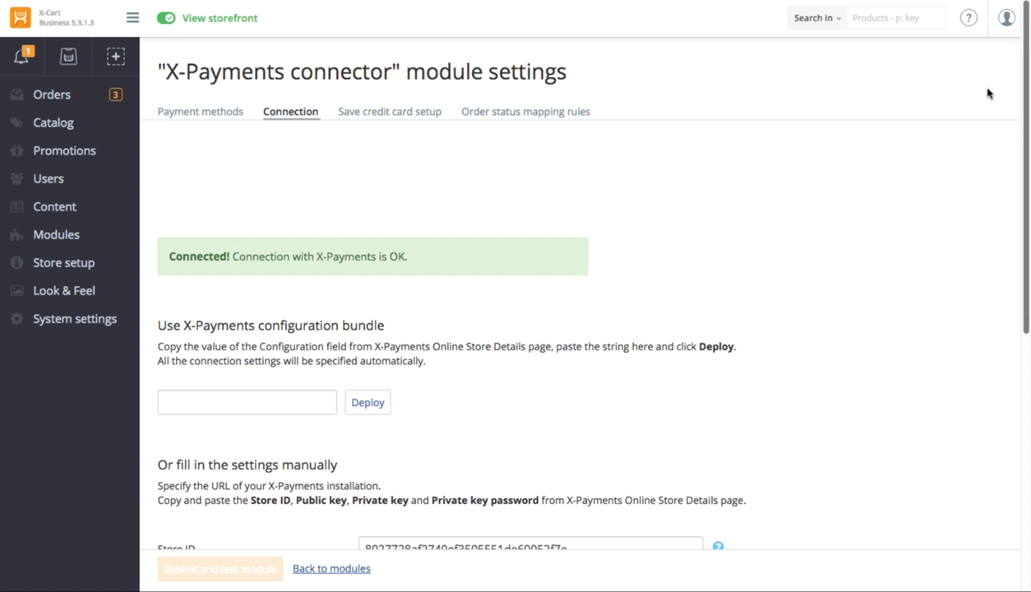
mouse_move(63, 263)
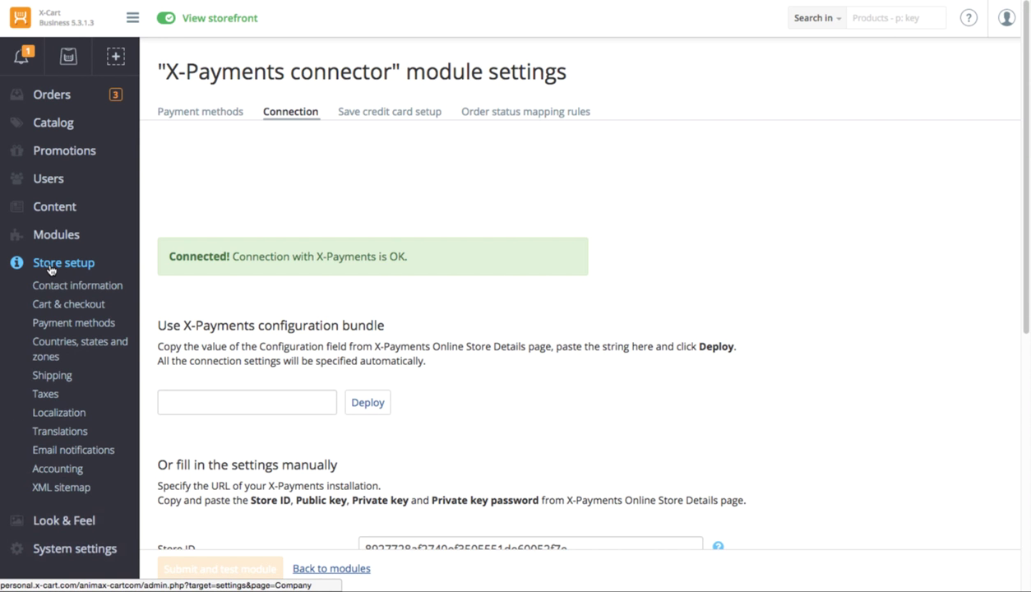
Check that Authorize.Net and Use a saved credit card are active in the payment methods list
click(56, 325)
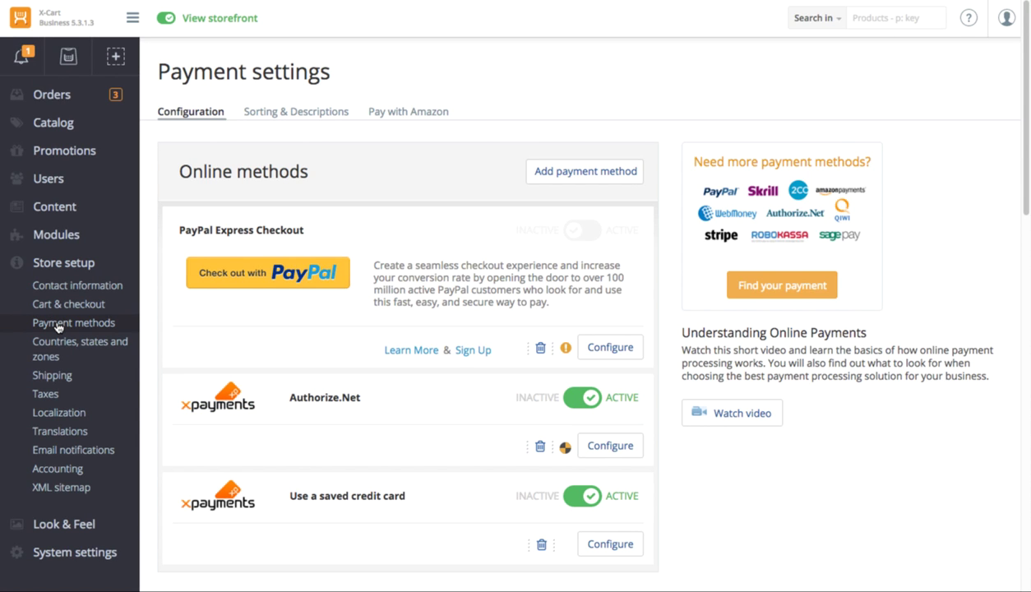
drag(1027, 199, 1028, 252)
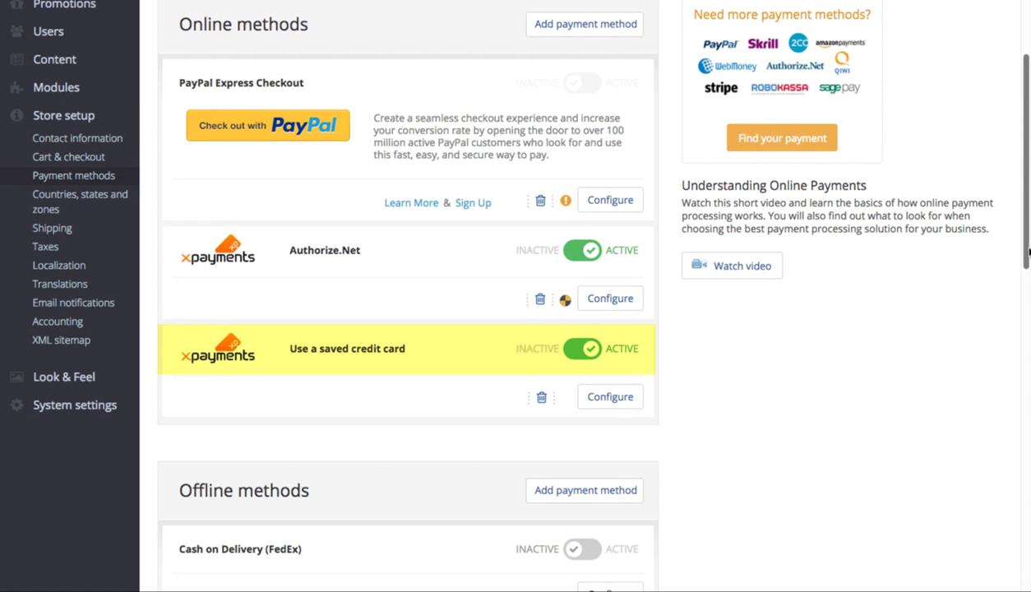